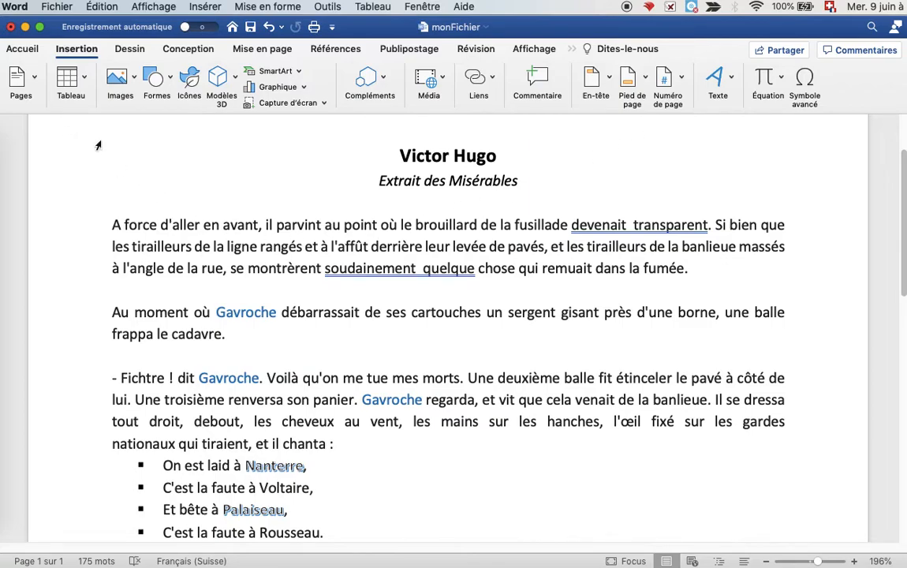
# Insert a table with five columns and three rows below the bulleted list.
pyautogui.scroll(-2, 146, 141)
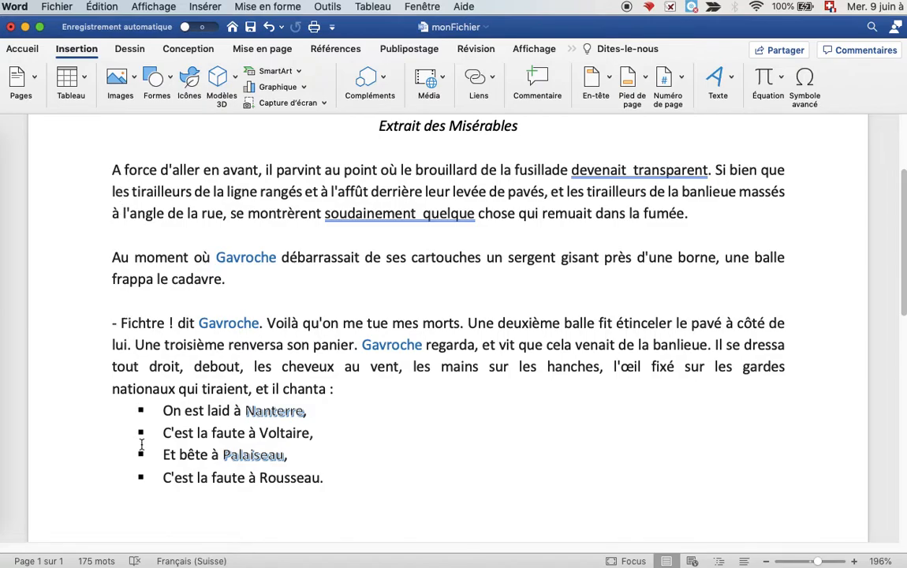
pyautogui.click(71, 76)
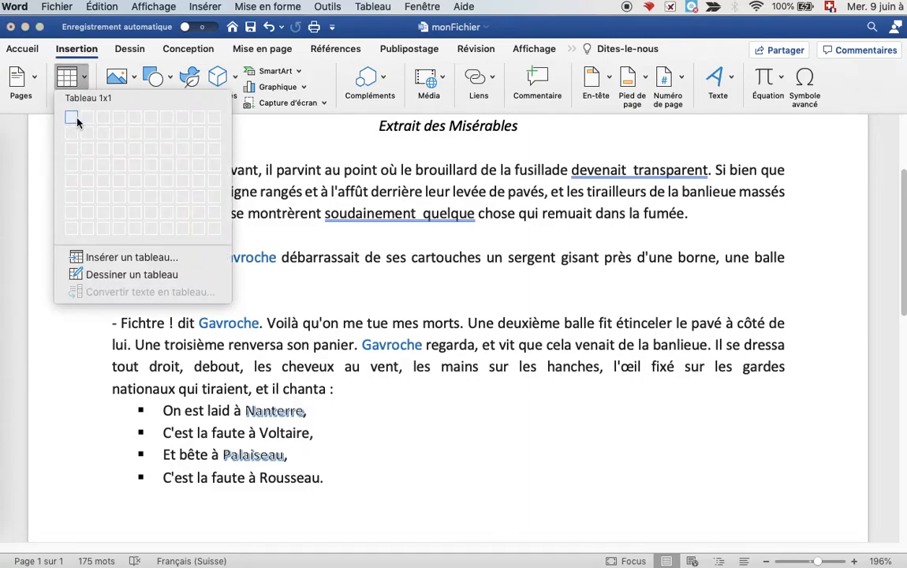
pyautogui.click(138, 152)
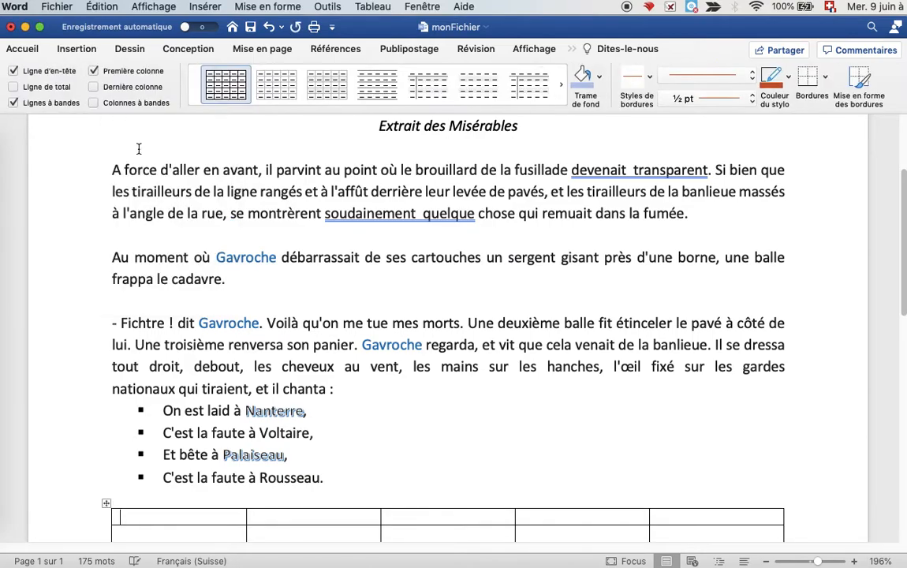
# Enter "Rousseau" in the second cell of the table's middle row.
pyautogui.scroll(-2, 200, 334)
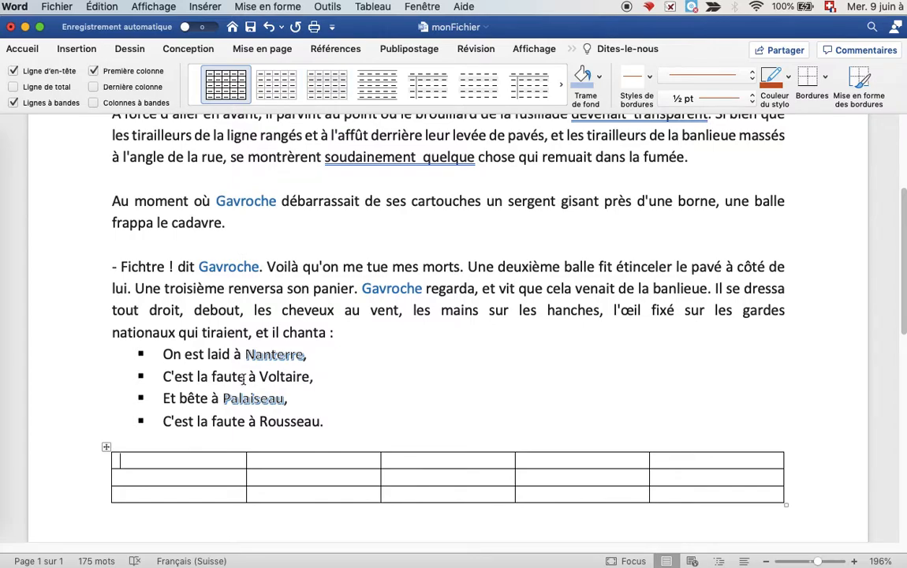
pyautogui.click(268, 479)
pyautogui.write('Rousseau')
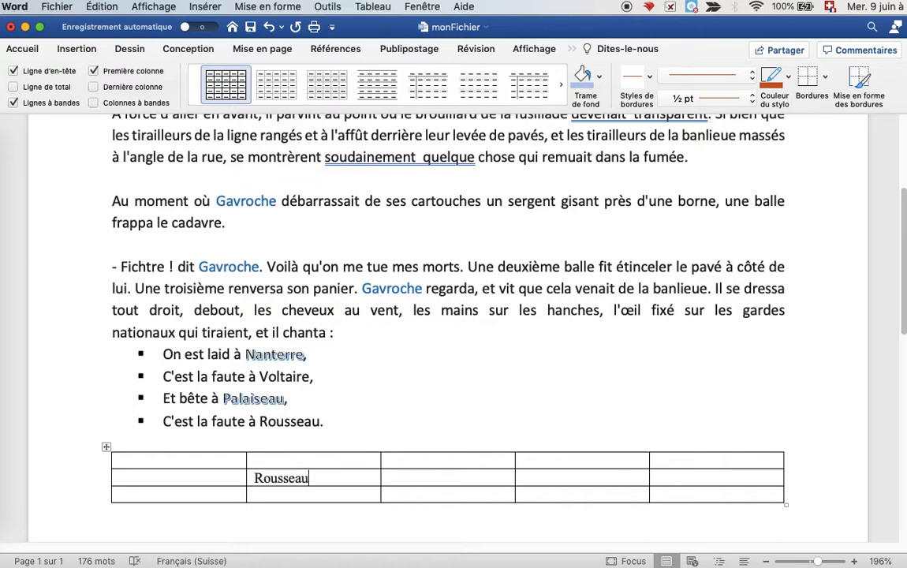
# Colour the word "Villes" in the table's first cell dark orange.
pyautogui.click(429, 417)
pyautogui.scroll(-10, 429, 417)
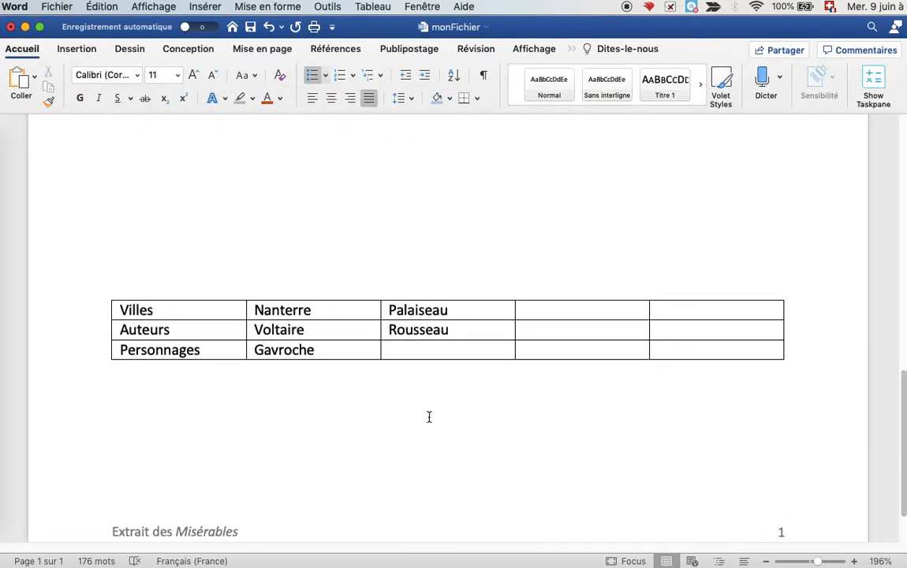
pyautogui.doubleClick(139, 311)
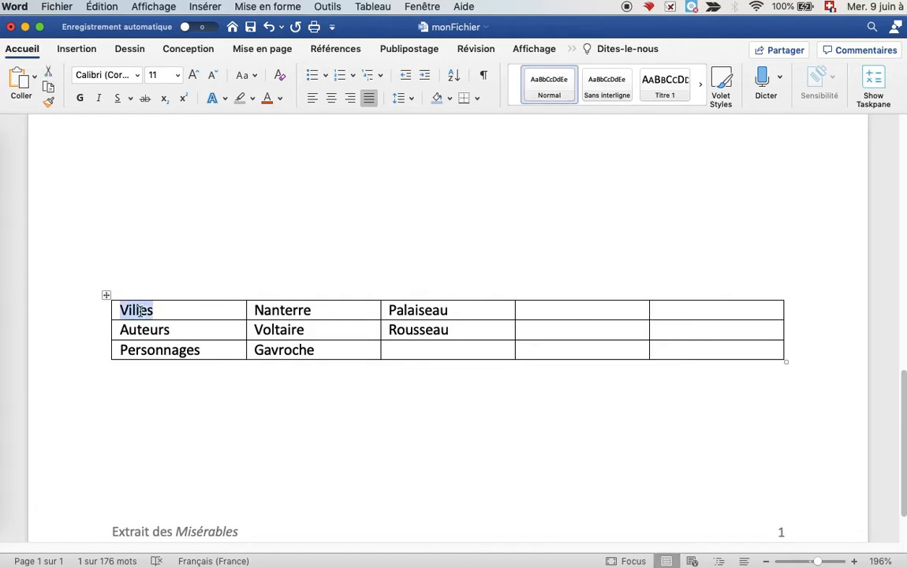
pyautogui.click(267, 101)
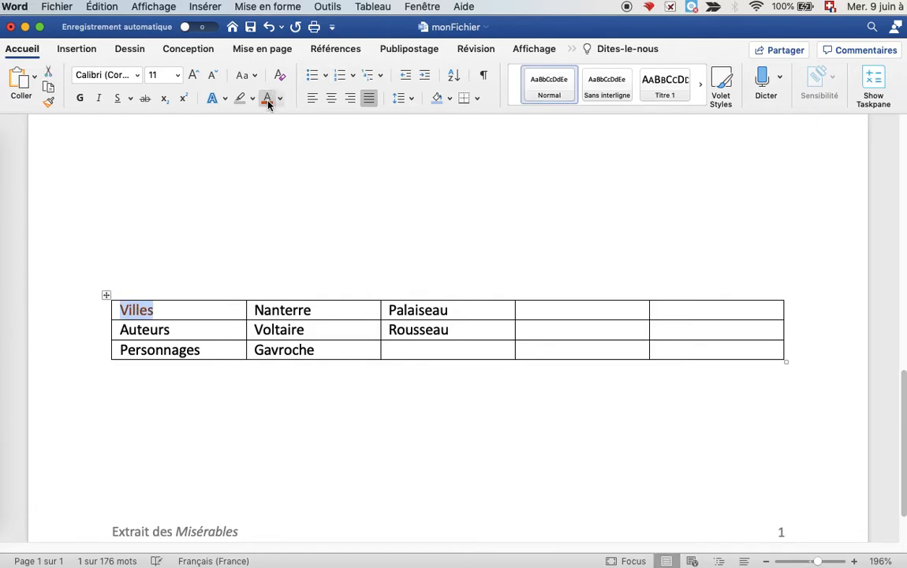
# Format the entire "Auteurs" row of the table in bold and italic.
pyautogui.click(91, 323)
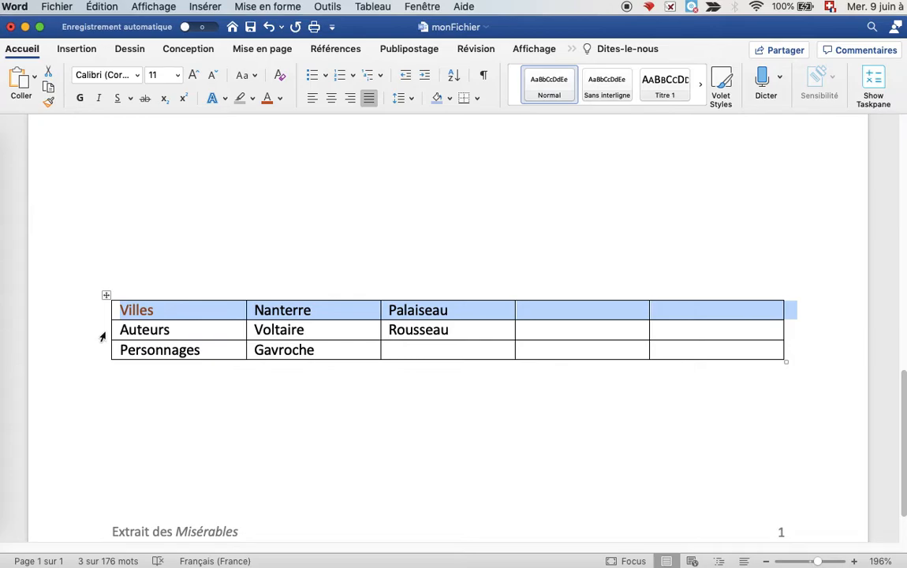
pyautogui.click(101, 337)
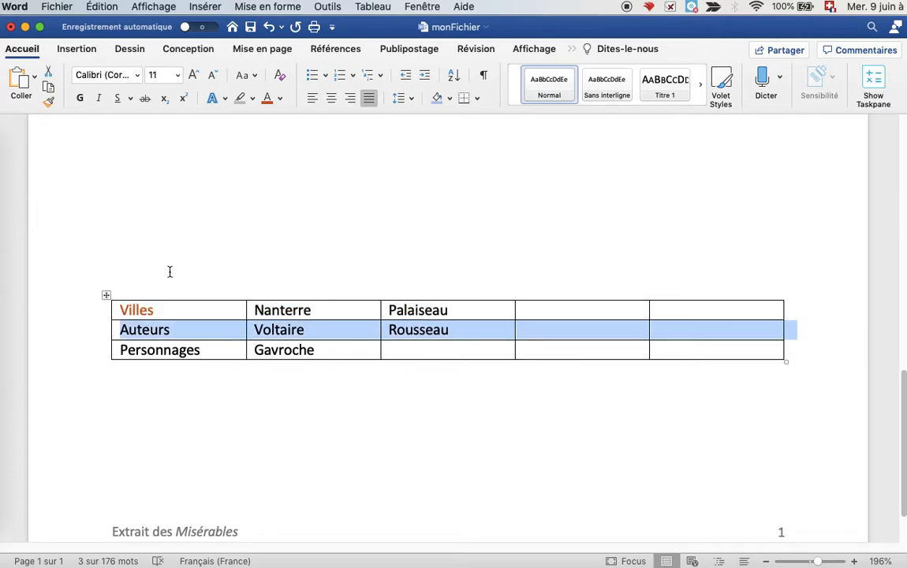
pyautogui.click(79, 99)
pyautogui.click(98, 97)
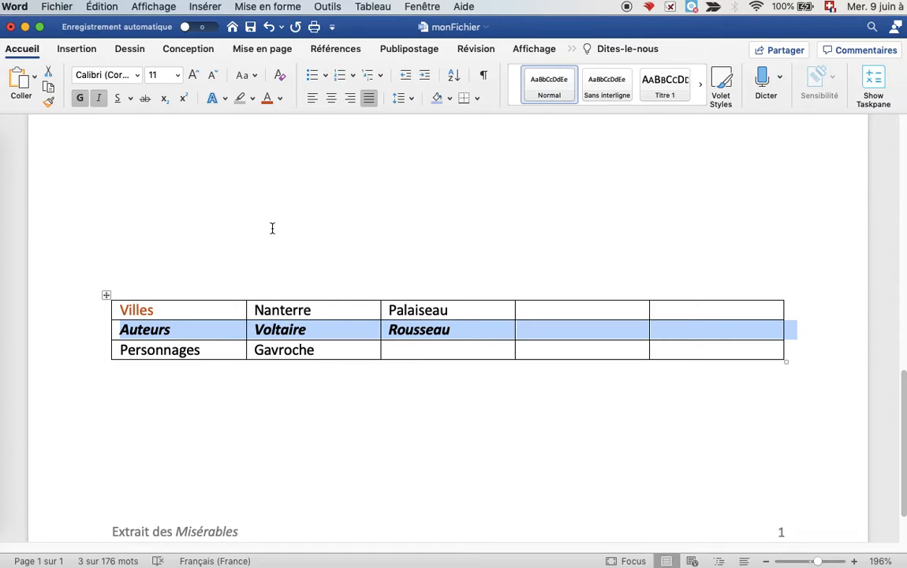
# Shade the "Gavroche" cell of the table with a light orange theme colour.
pyautogui.click(251, 358)
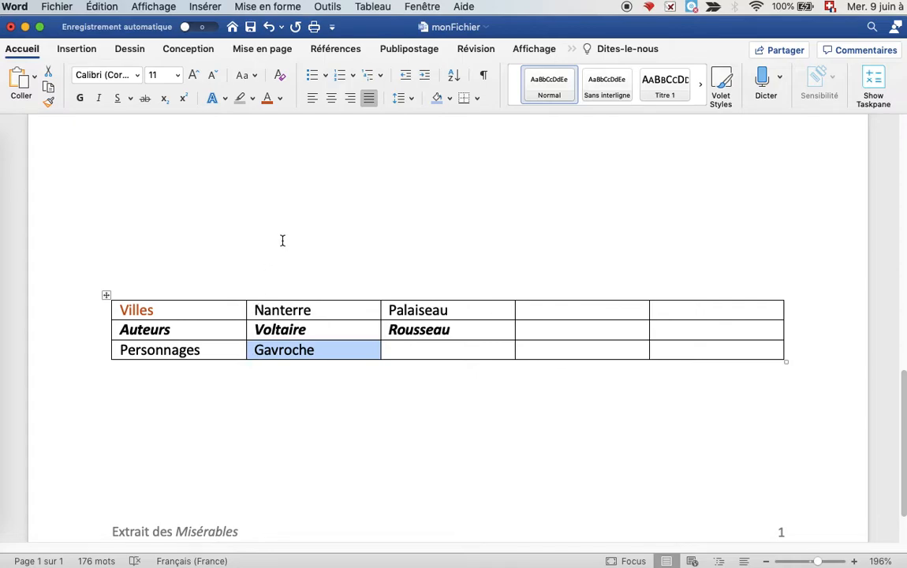
pyautogui.click(450, 100)
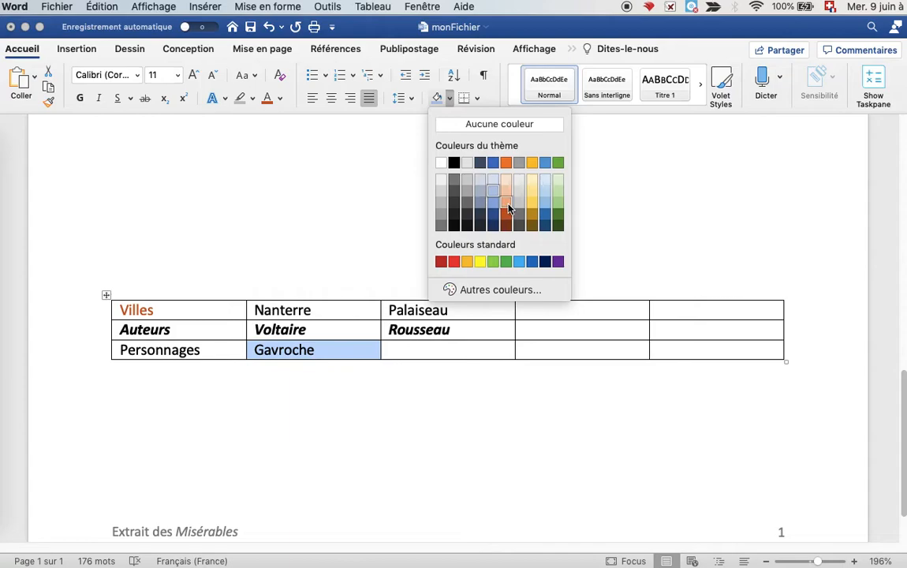
pyautogui.click(507, 204)
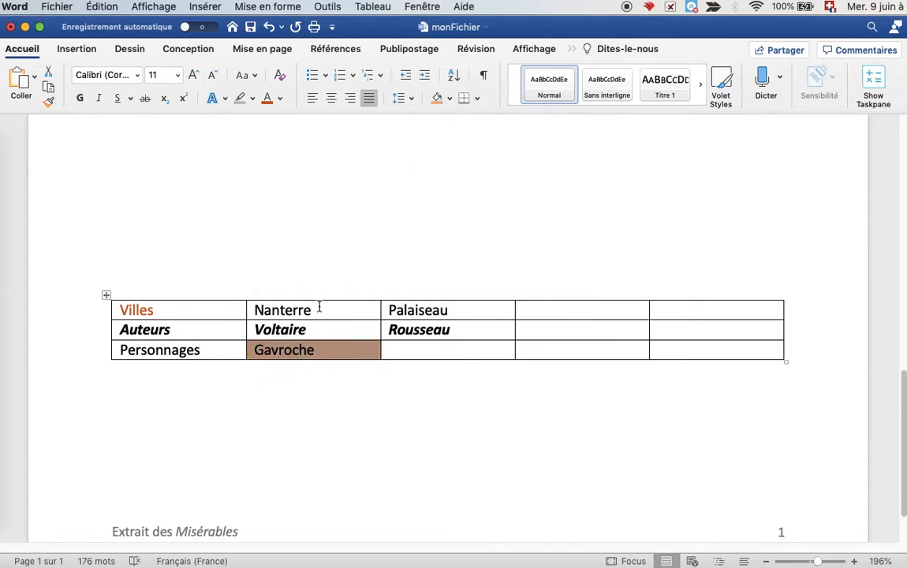
# Highlight the text of the "Personnages" cell in light grey.
pyautogui.click(117, 356)
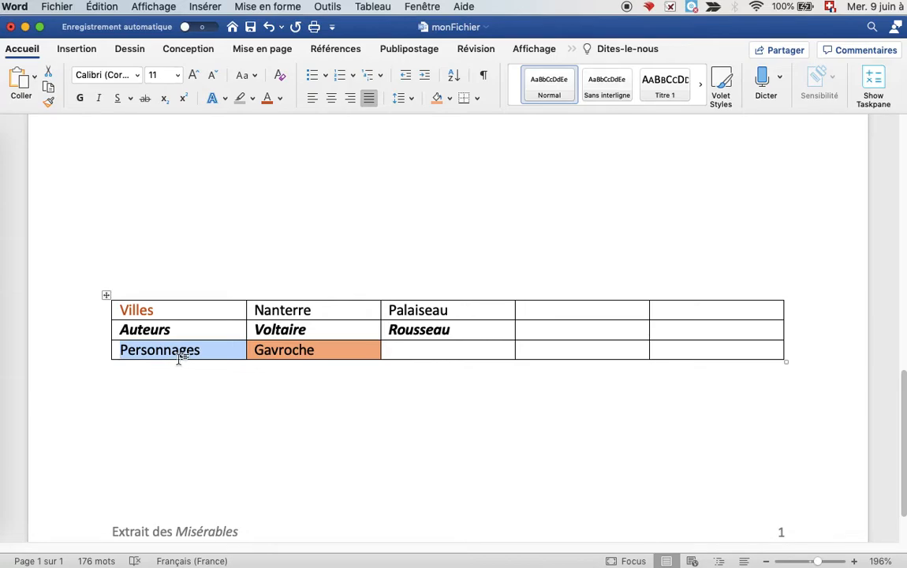
pyautogui.click(252, 99)
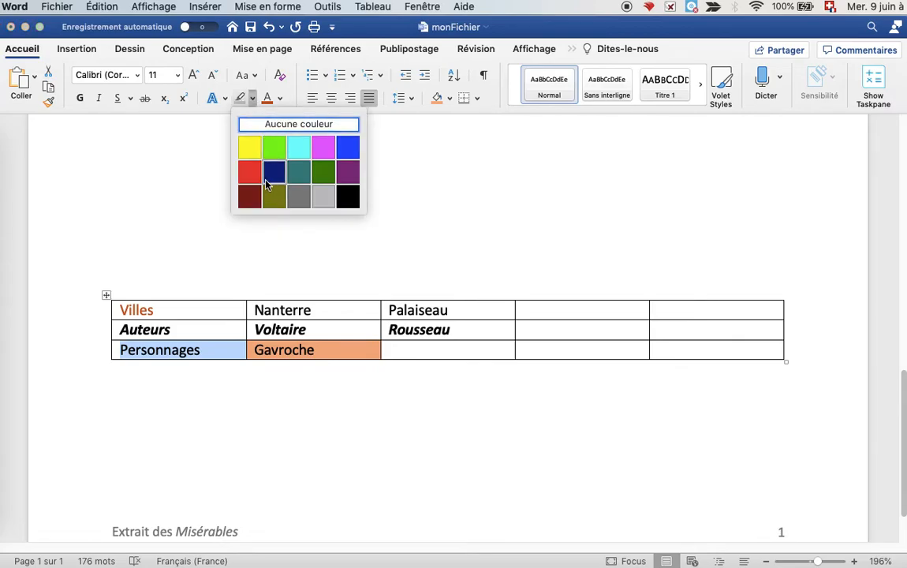
pyautogui.click(327, 198)
# Add several blank lines below the table.
pyautogui.click(211, 394)
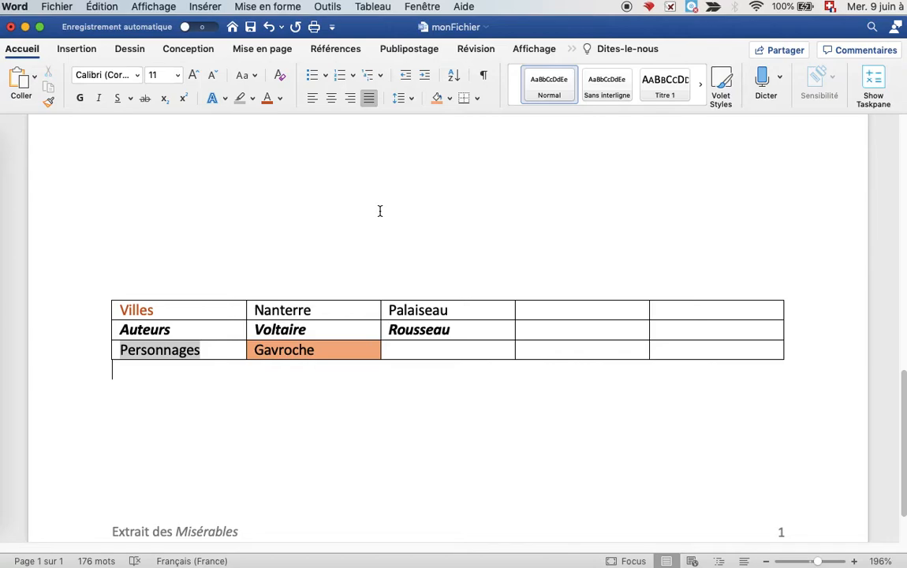
pyautogui.press('Return')
pyautogui.press('Return')
pyautogui.press('Return')
pyautogui.press('Return')
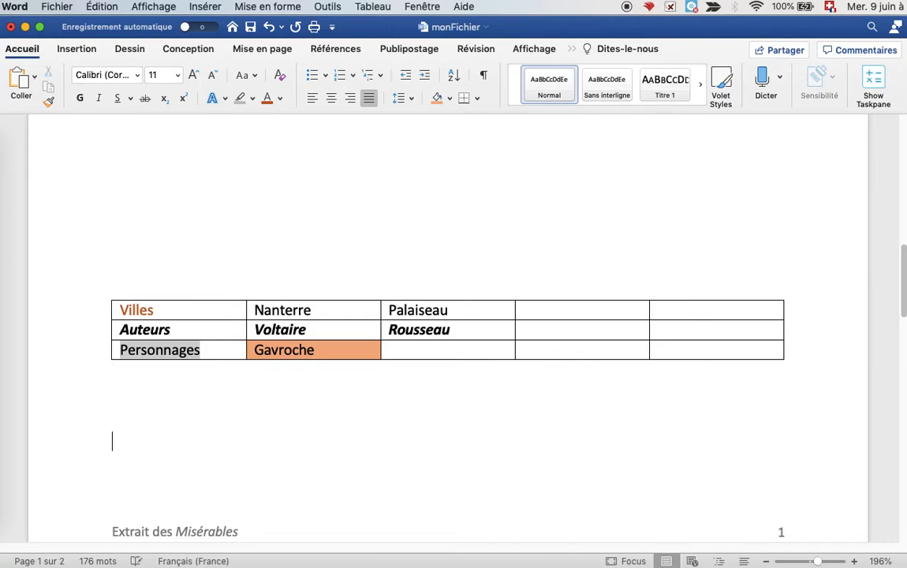
# Draw a straight arrow about 3.9 cm high and 3.5 cm wide above the table, running diagonally down to the "Nanterre" cell.
pyautogui.click(70, 52)
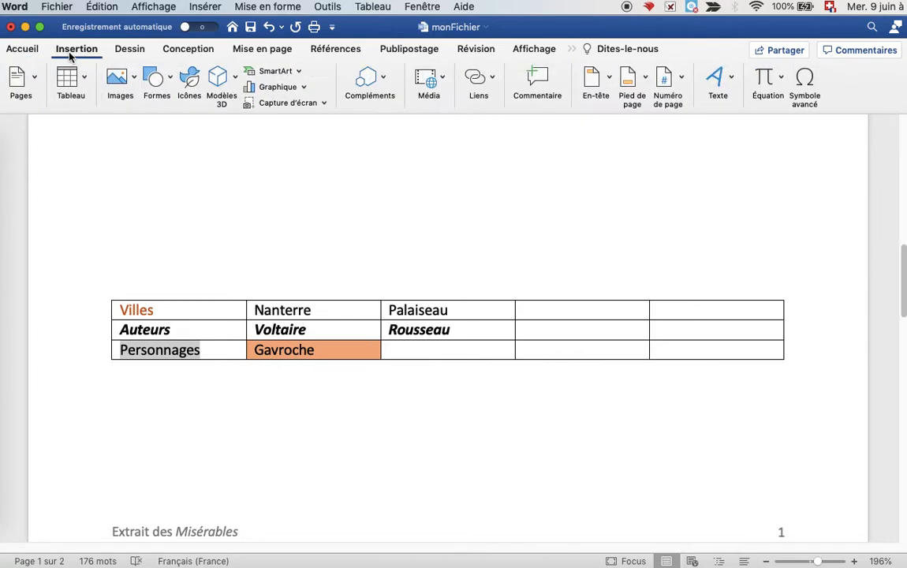
pyautogui.click(171, 81)
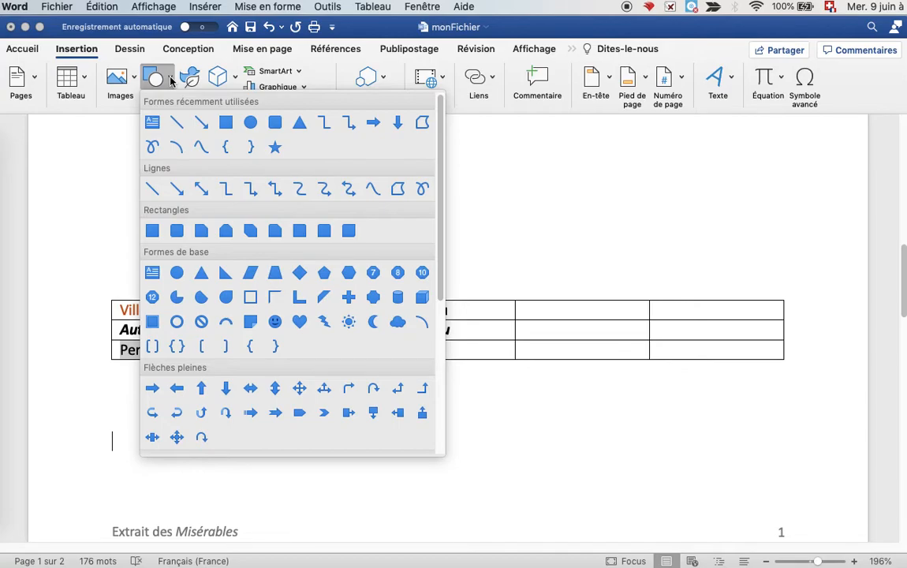
pyautogui.click(200, 121)
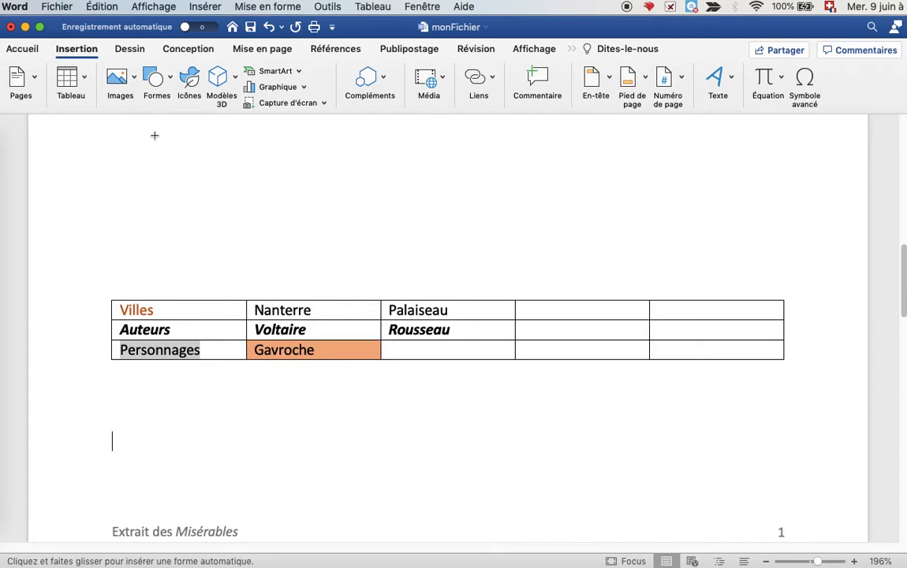
pyautogui.moveTo(155, 135); pyautogui.dragTo(295, 292)
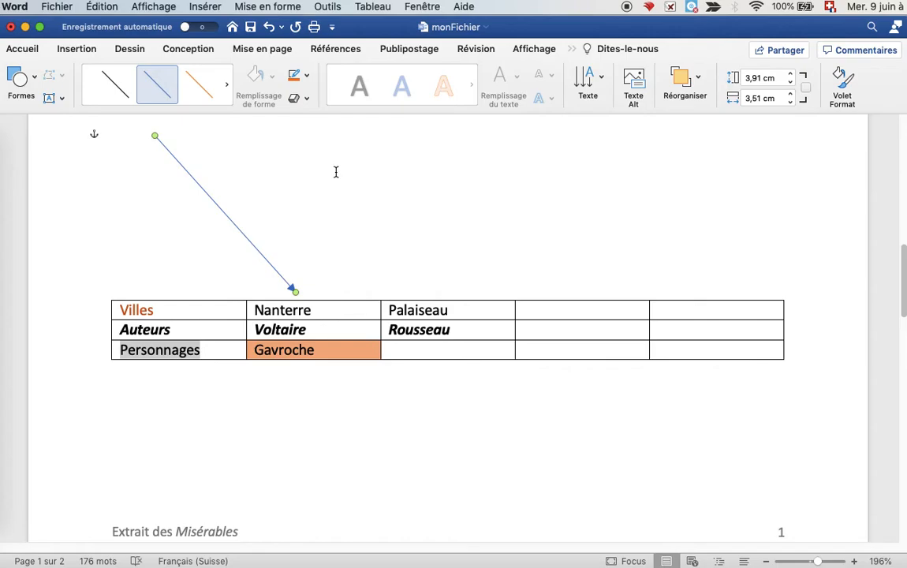
# Apply the orange preset line style to the arrow and recolour its outline dark blue.
pyautogui.click(307, 76)
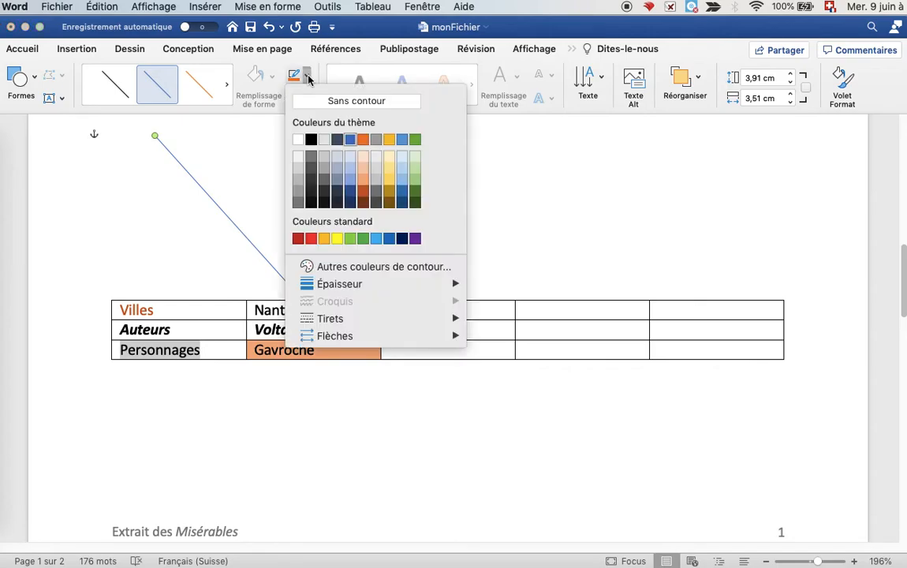
pyautogui.click(227, 84)
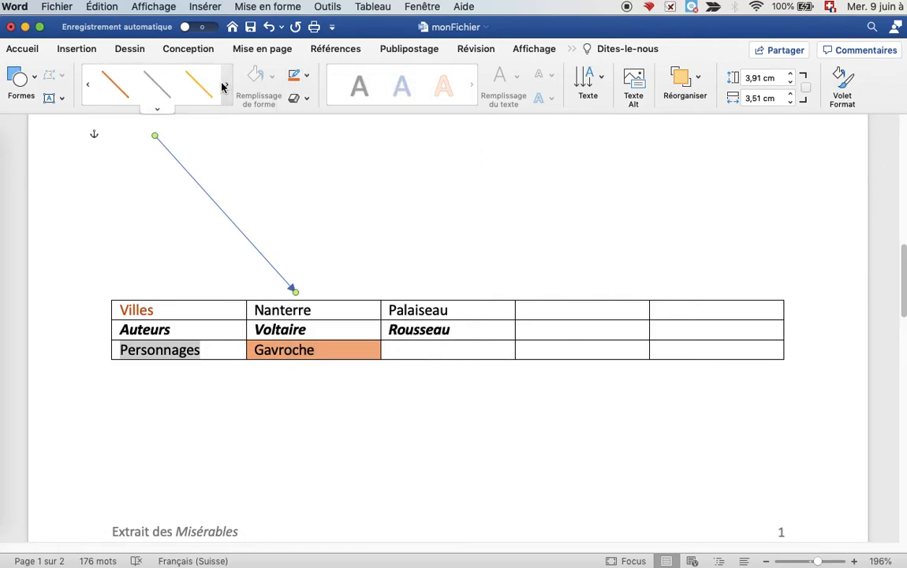
pyautogui.click(124, 92)
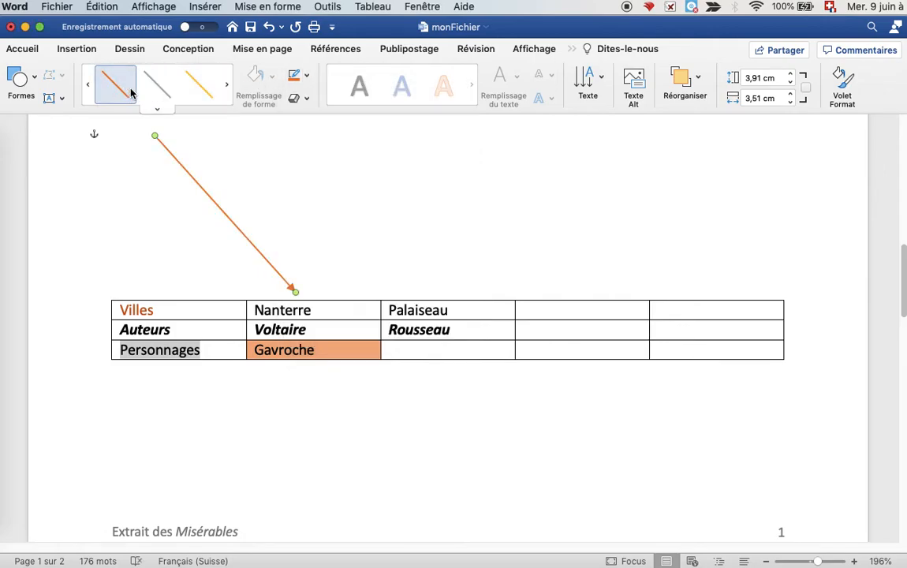
pyautogui.click(307, 78)
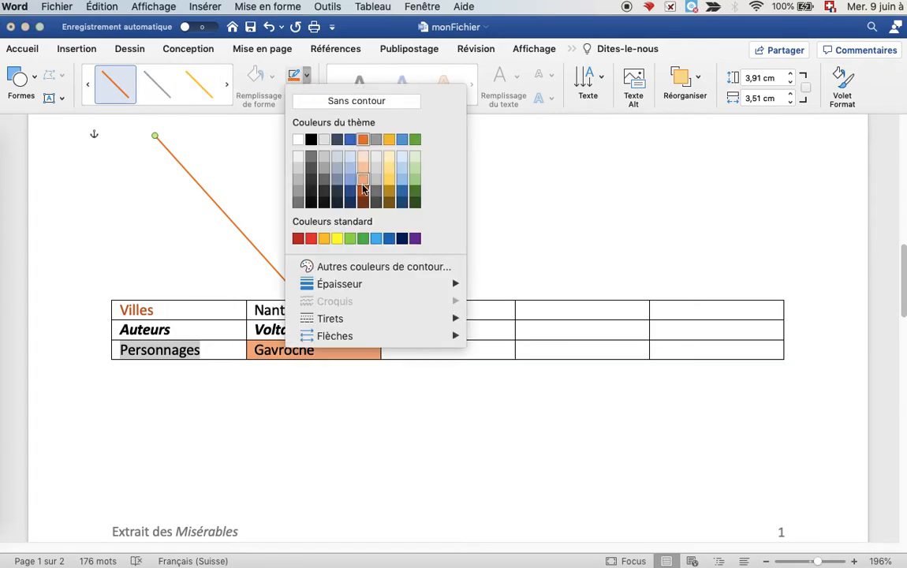
pyautogui.click(349, 190)
pyautogui.click(349, 189)
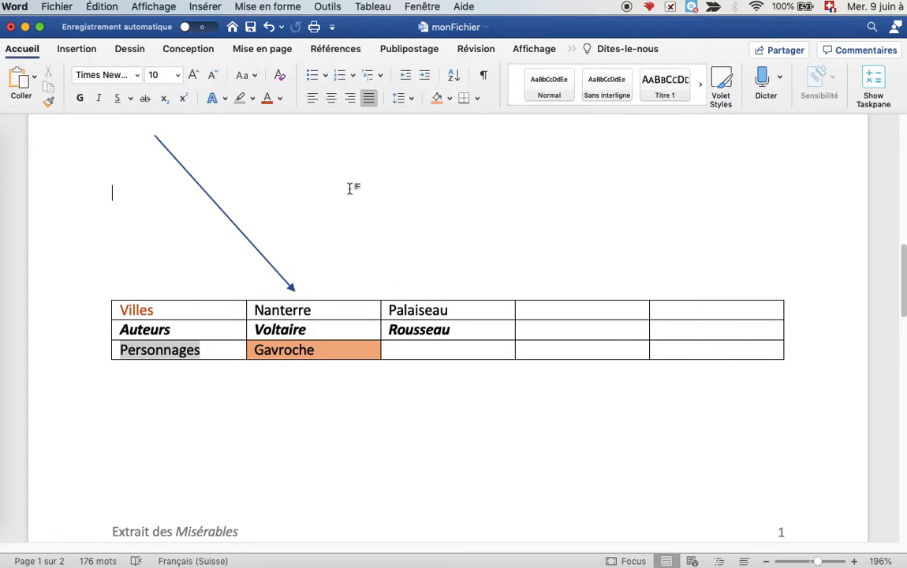
# Insert the image file "Capture d'écran 2021-06-03 à 21.38.24.png" from the Captures folder on page 2.
pyautogui.click(143, 417)
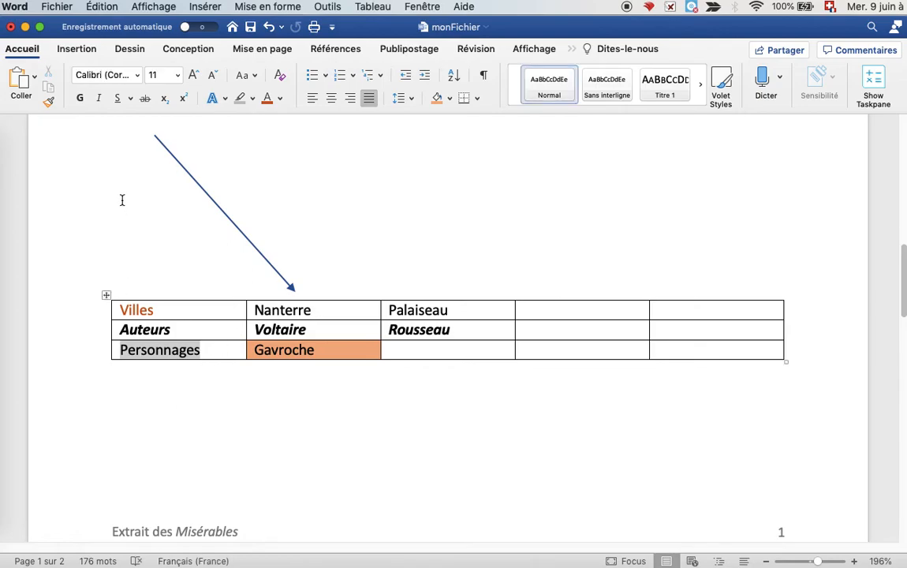
pyautogui.click(76, 49)
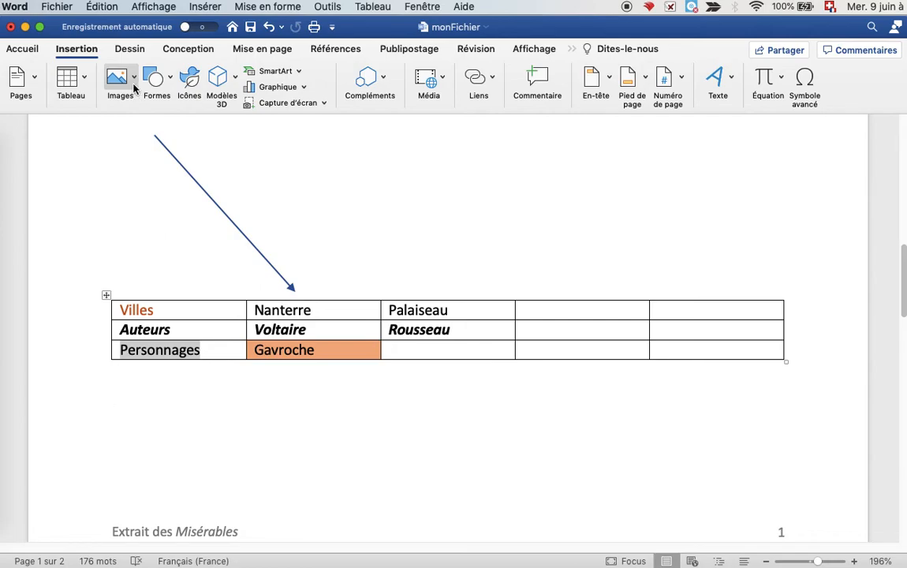
pyautogui.scroll(-5, 246, 492)
pyautogui.scroll(-3, 246, 492)
pyautogui.click(168, 317)
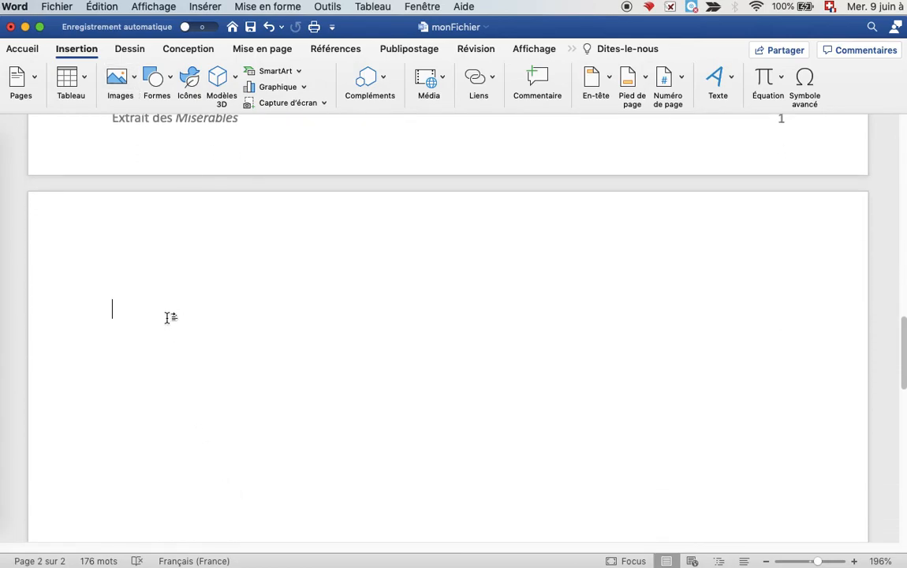
pyautogui.click(135, 78)
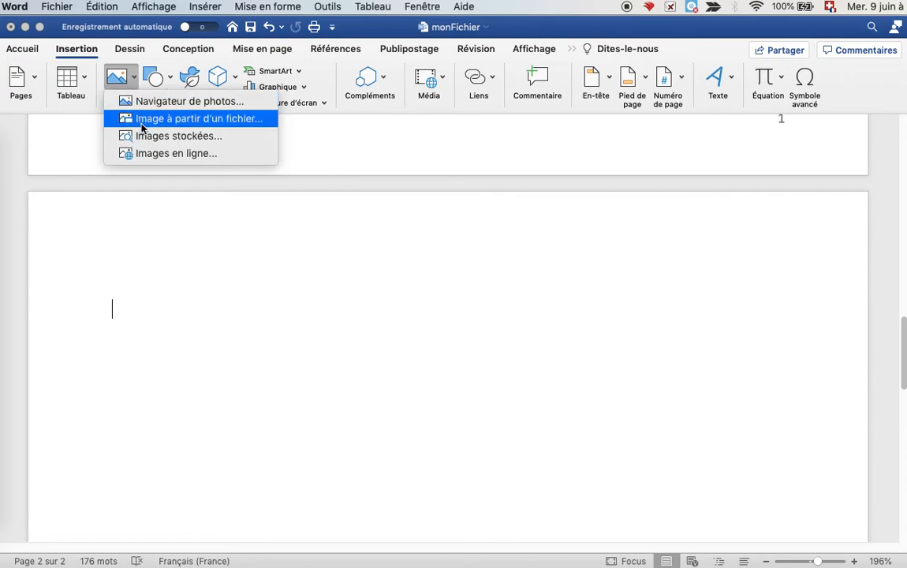
pyautogui.click(196, 120)
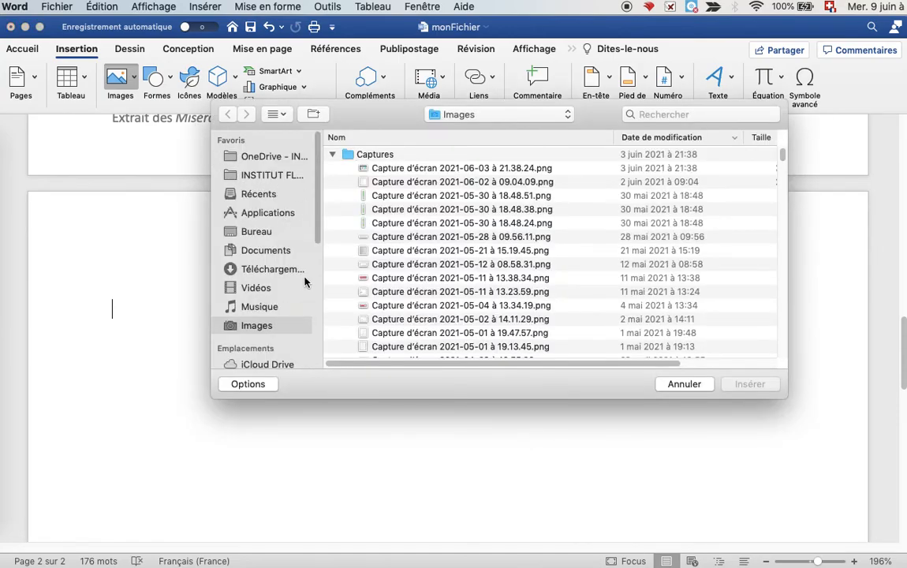
pyautogui.doubleClick(363, 172)
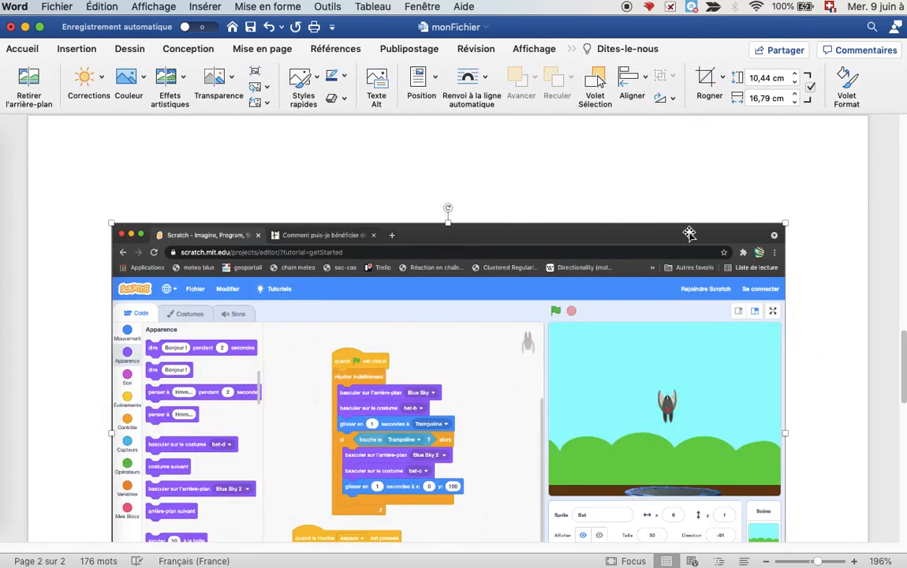
# Shrink the inserted screenshot proportionally and return to the beginning of the document.
pyautogui.moveTo(784, 222); pyautogui.dragTo(533, 297)
pyautogui.click(702, 295)
pyautogui.scroll(10, 702, 295)
pyautogui.scroll(10, 707, 295)
pyautogui.scroll(5, 707, 295)
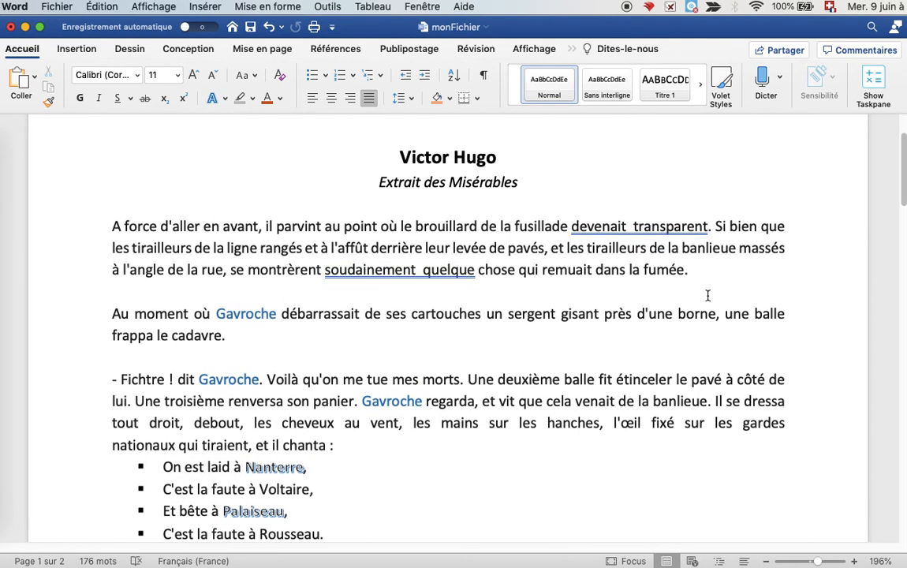